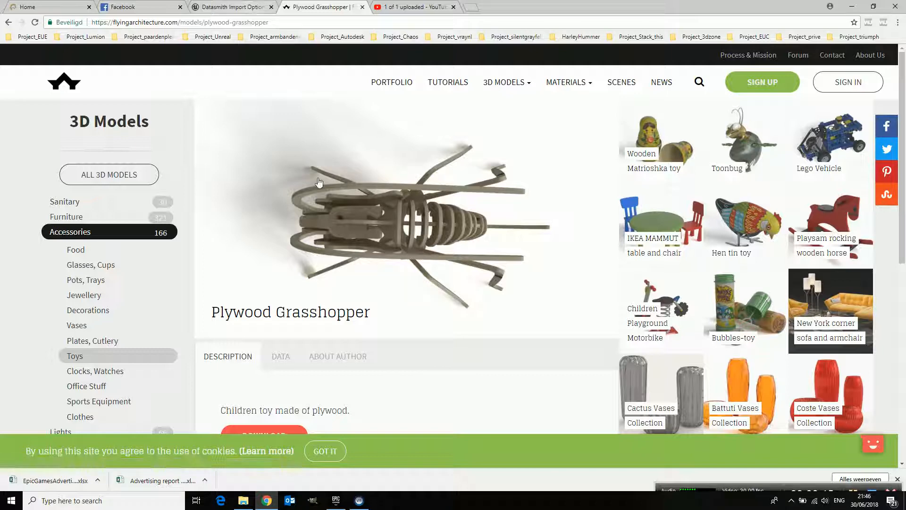
Step: Switch to the Epic Games Launcher, launch Unreal Engine 4.20.0 and create a project from the Blank Unreal Studio template
{"action": "left_click", "coordinate": [335, 500]}
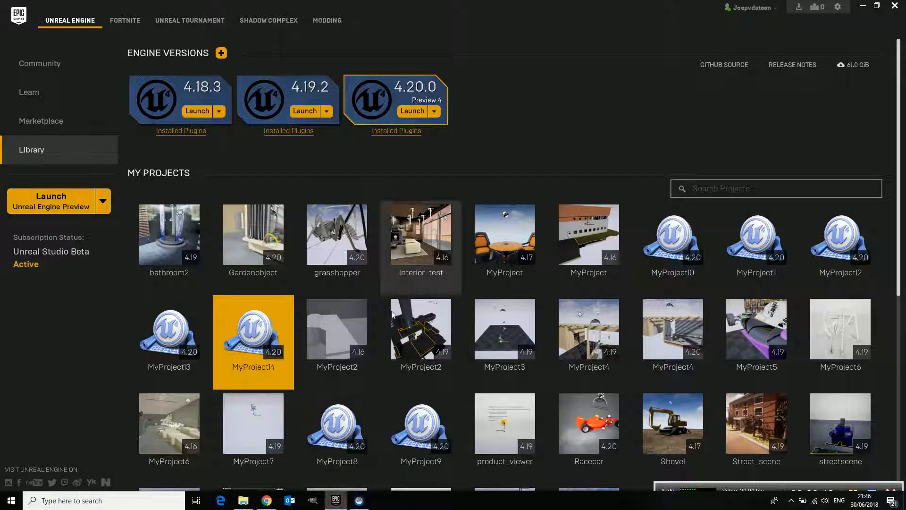
{"action": "left_click", "coordinate": [409, 112]}
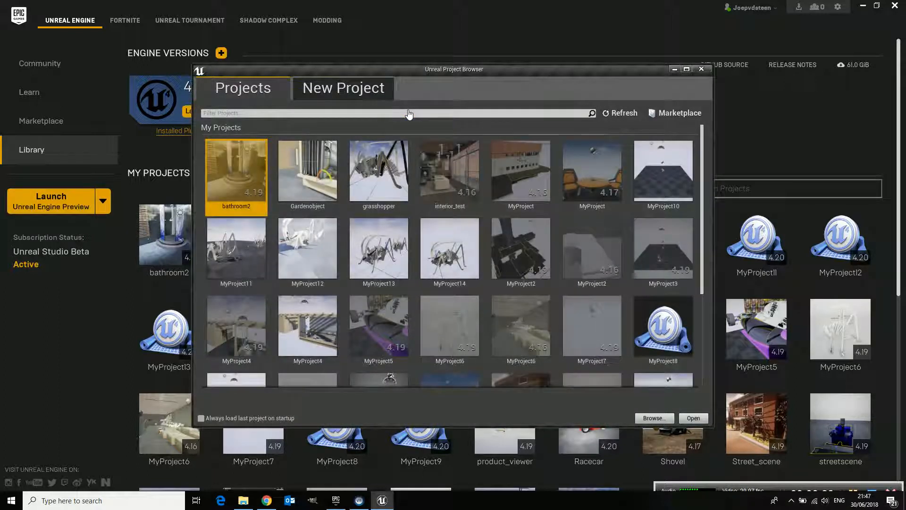
{"action": "left_click", "coordinate": [355, 90]}
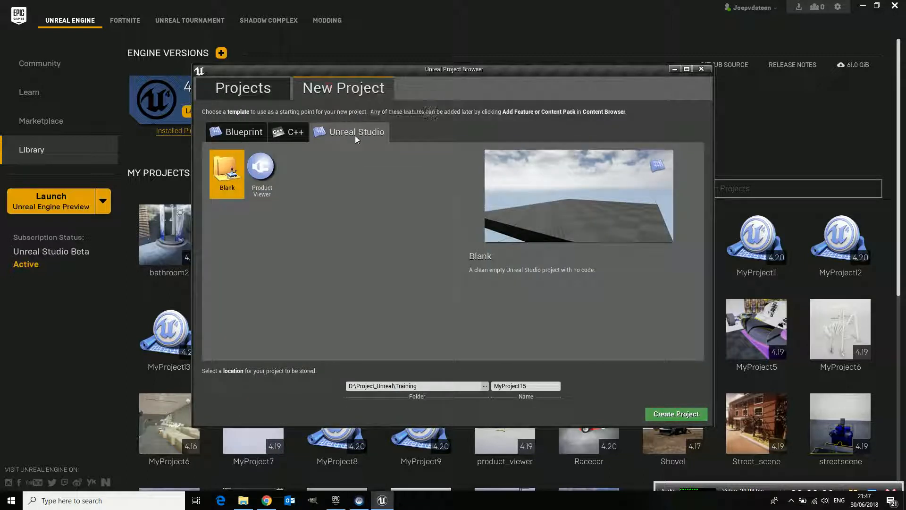
{"action": "left_click", "coordinate": [260, 191]}
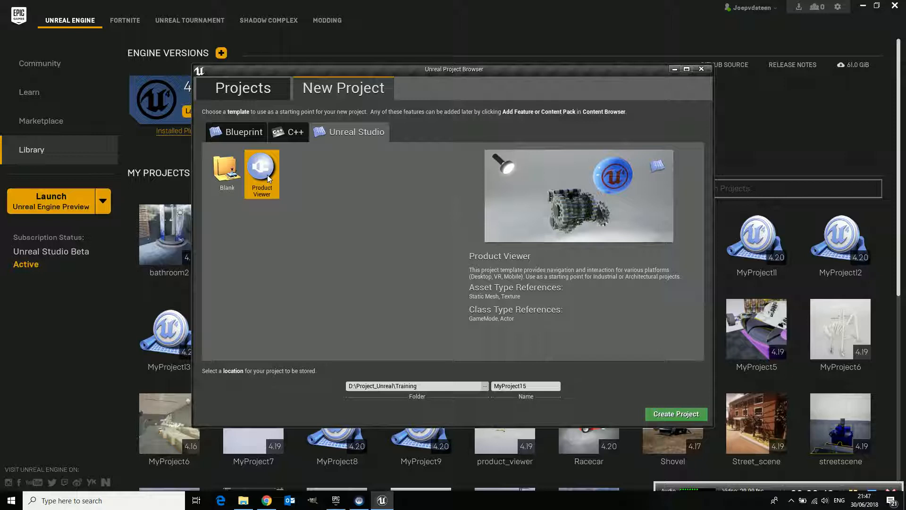
{"action": "left_click", "coordinate": [228, 177]}
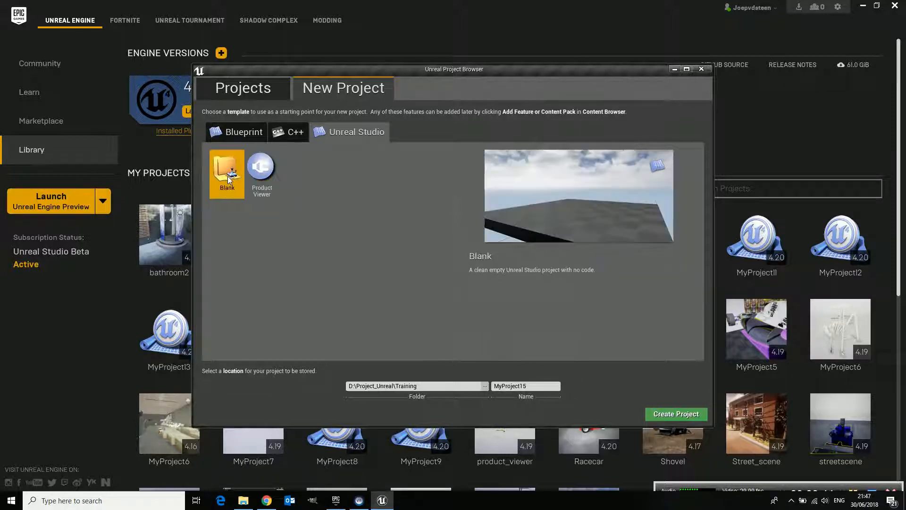
{"action": "left_click", "coordinate": [672, 414]}
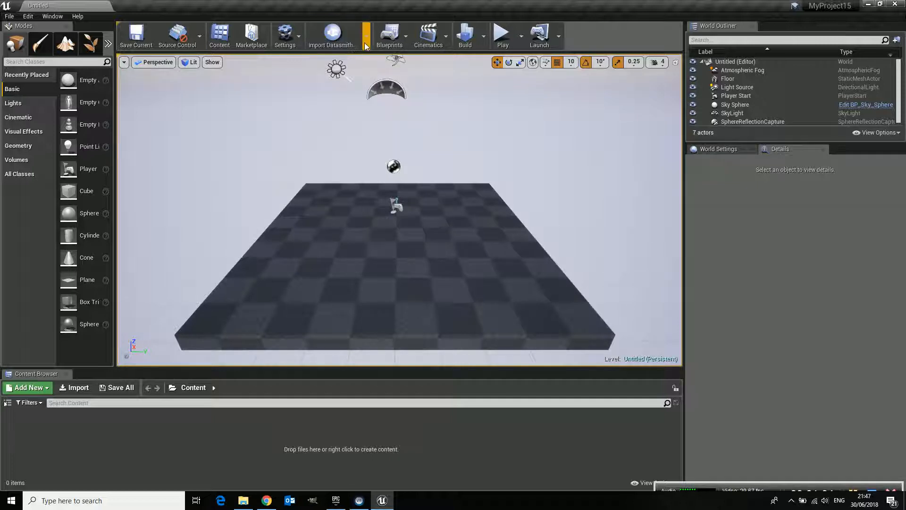
Step: Start a Datasmith CAD import of grasshopper_plywood_3dm.3dm from the plywood-grasshopper folder in Downloads, with the Content folder as destination
{"action": "left_click", "coordinate": [369, 38]}
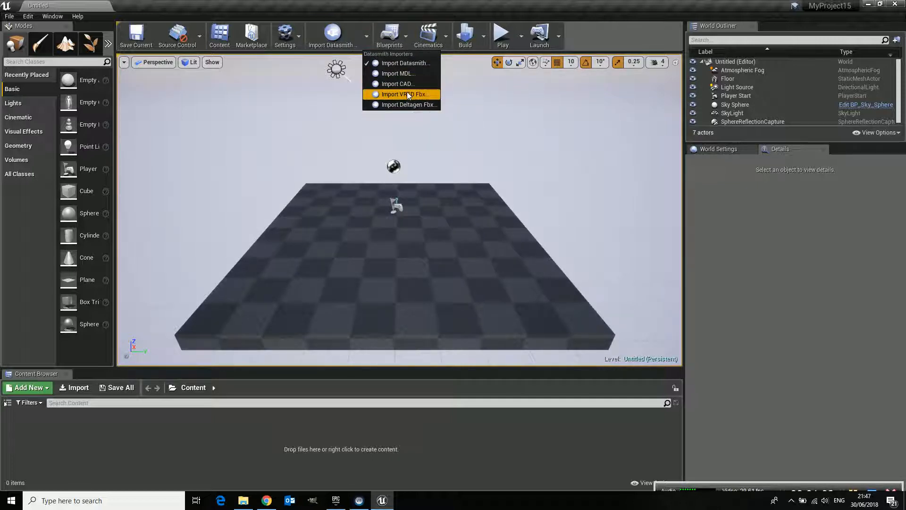
{"action": "left_click", "coordinate": [392, 87]}
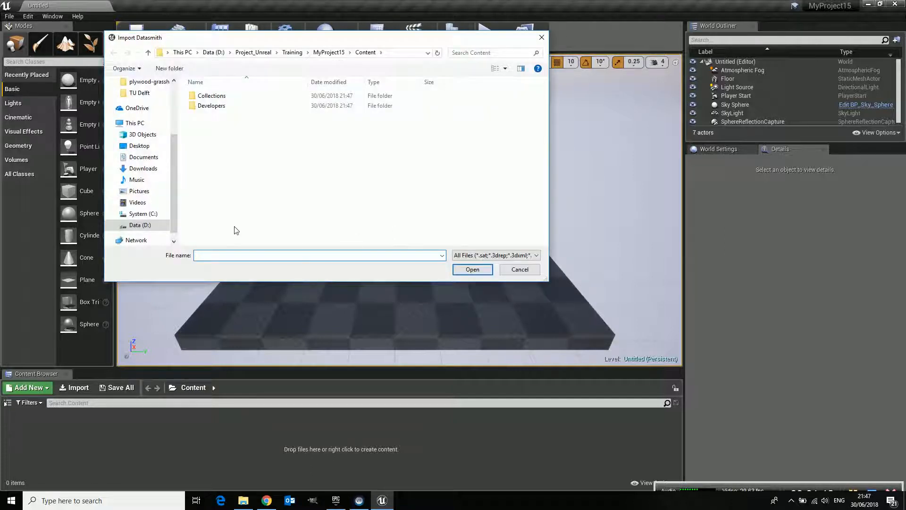
{"action": "left_click", "coordinate": [143, 168]}
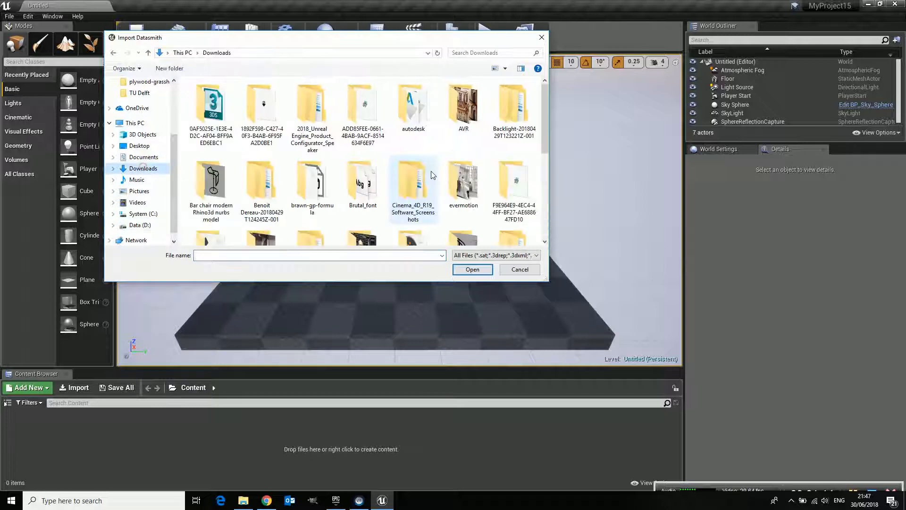
{"action": "scroll", "coordinate": [448, 193], "scroll_direction": "down", "scroll_amount": 3}
{"action": "double_click", "coordinate": [464, 135]}
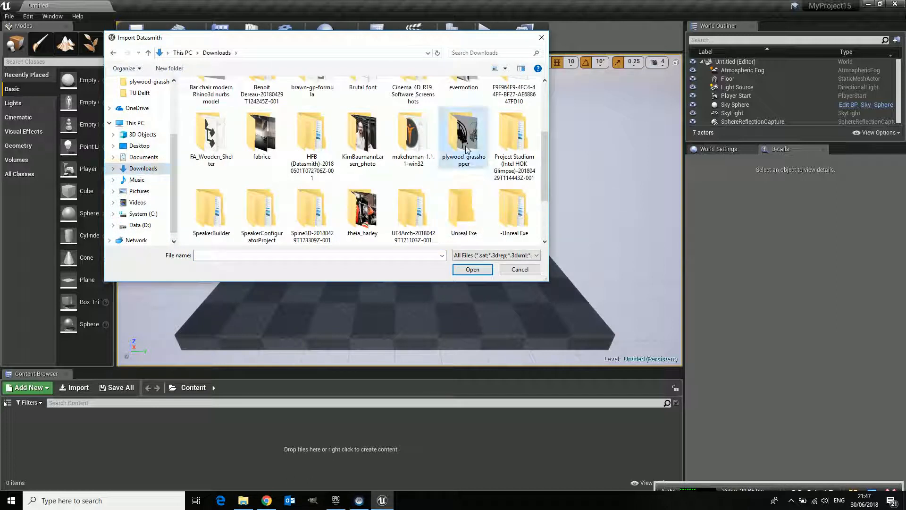
{"action": "left_click", "coordinate": [246, 118]}
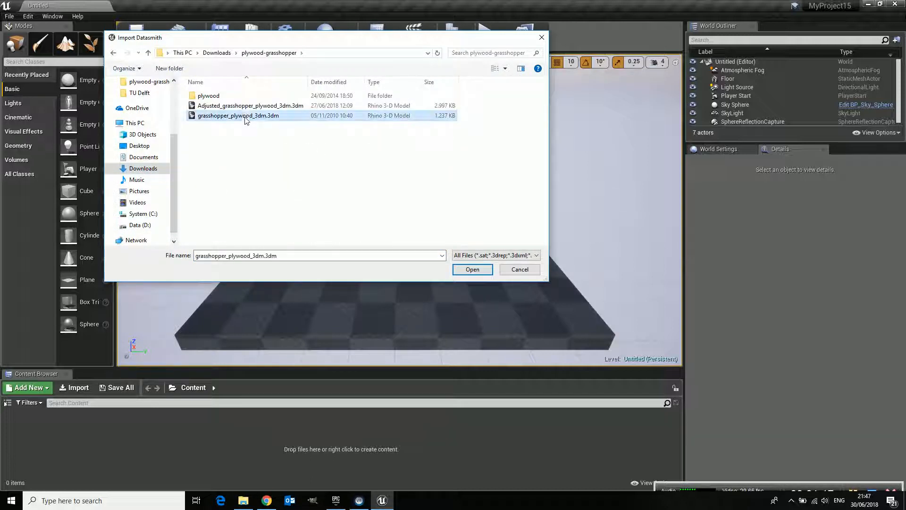
{"action": "left_click", "coordinate": [474, 271]}
{"action": "left_click_drag", "start_coordinate": [449, 137], "coordinate": [400, 116]}
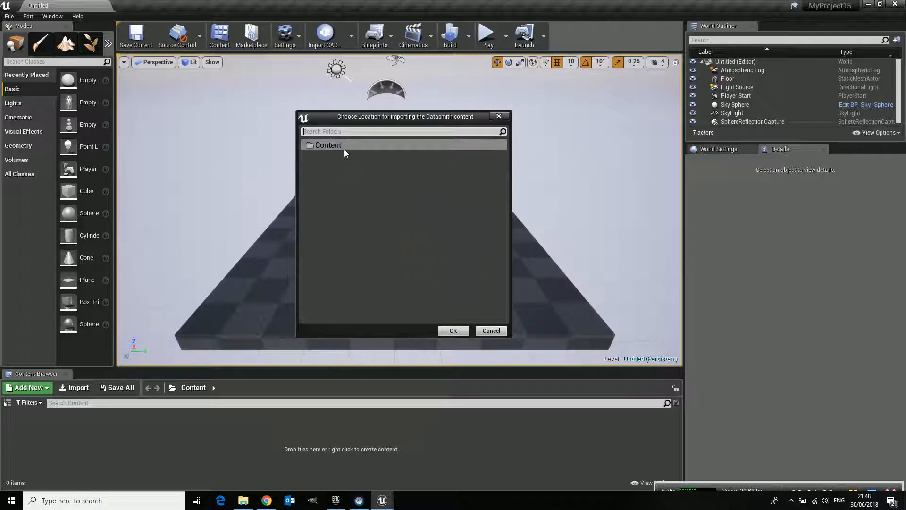
{"action": "left_click", "coordinate": [451, 330]}
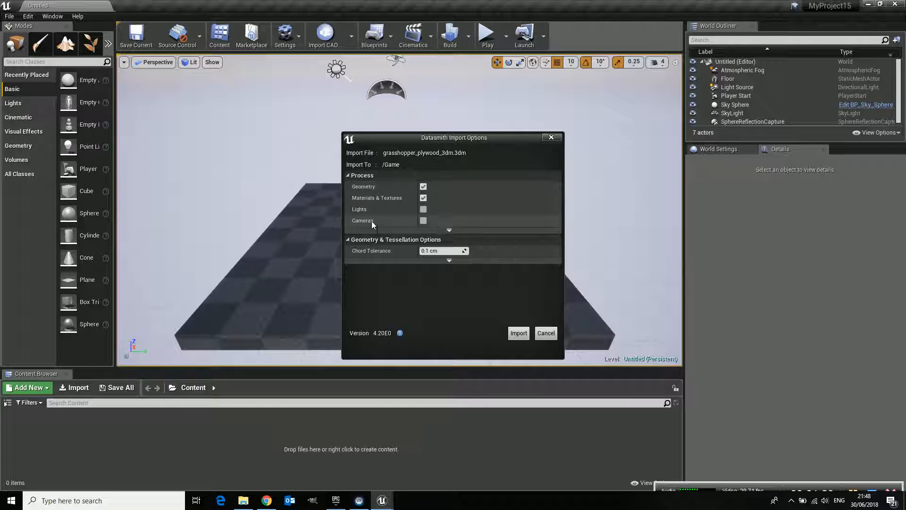
Step: Include lights and cameras in the Datasmith import and review the static mesh lightmap options
{"action": "left_click", "coordinate": [424, 209]}
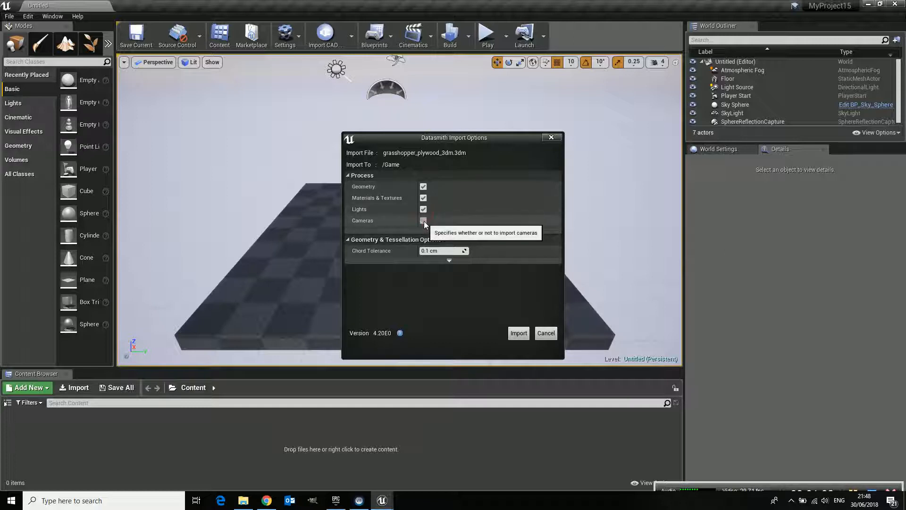
{"action": "left_click", "coordinate": [423, 220]}
{"action": "left_click", "coordinate": [448, 230]}
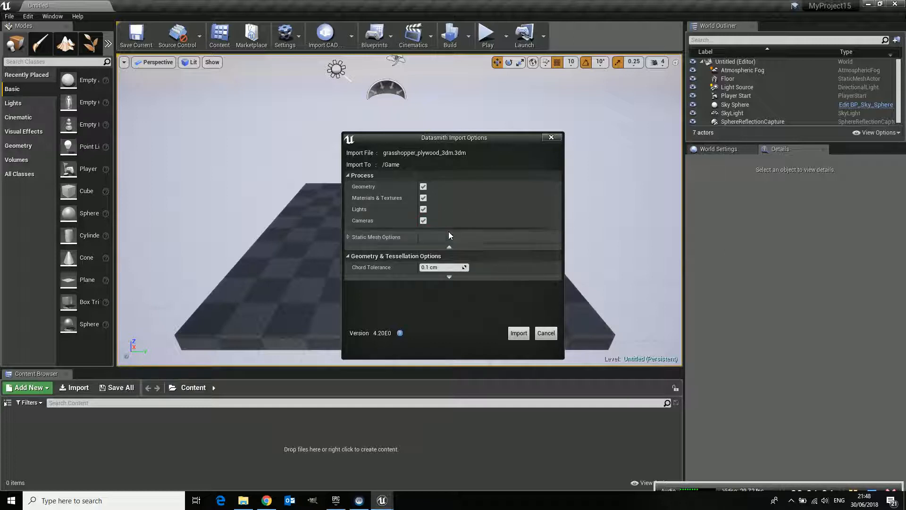
{"action": "left_click", "coordinate": [349, 237]}
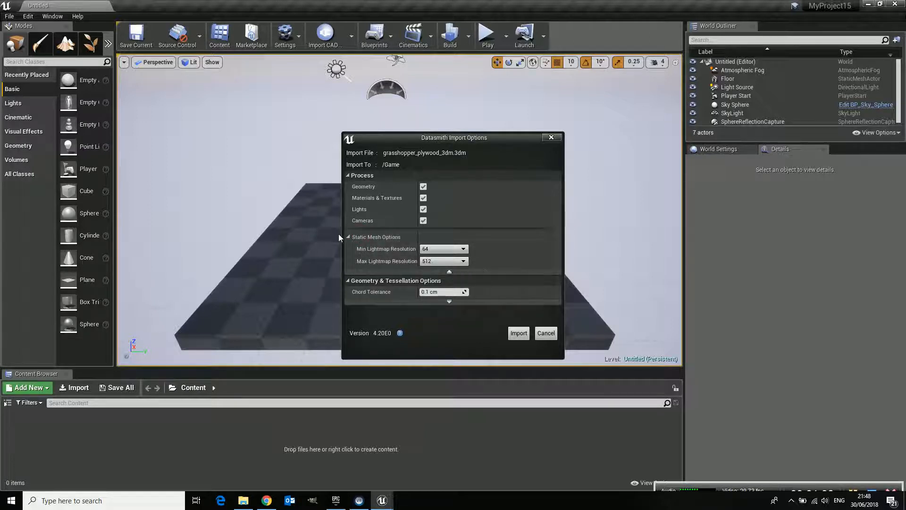
{"action": "left_click", "coordinate": [375, 237]}
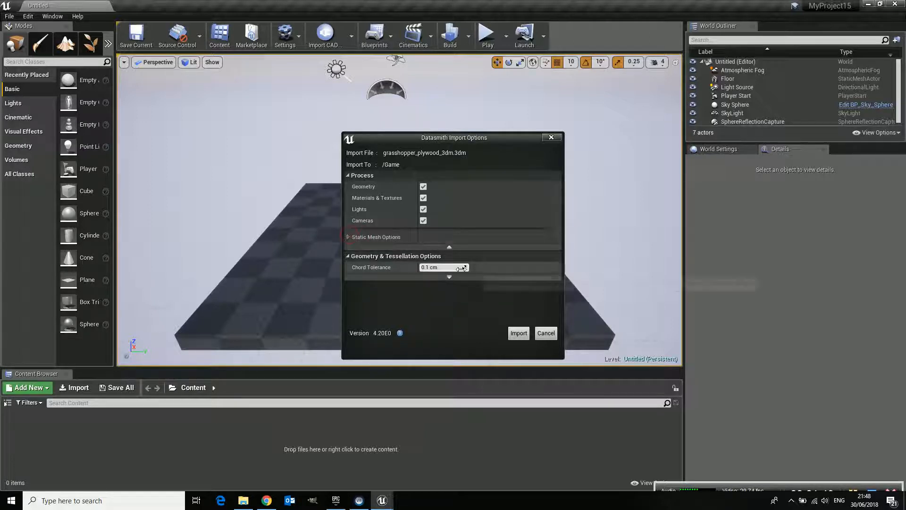
Step: Set the chord tolerance to 5 cm and the normal tolerance to 50°, and import the grasshopper model
{"action": "left_click", "coordinate": [449, 279]}
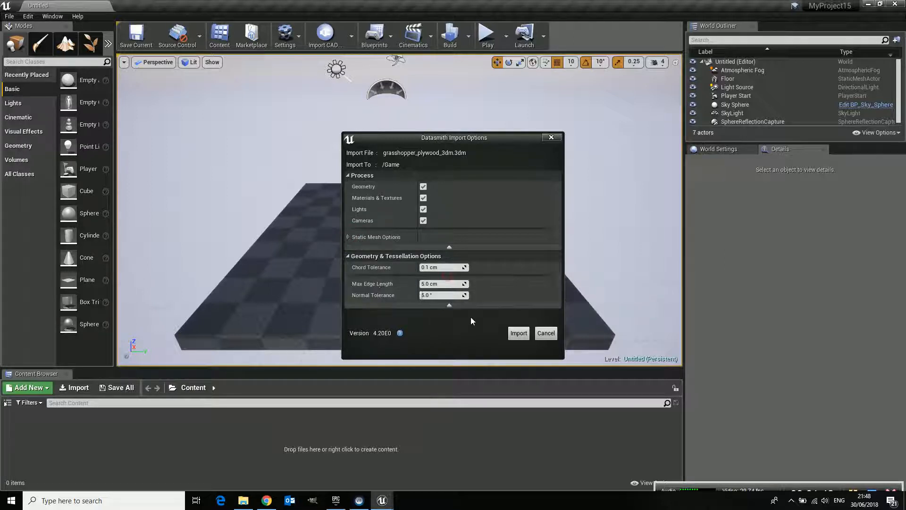
{"action": "left_click", "coordinate": [449, 267]}
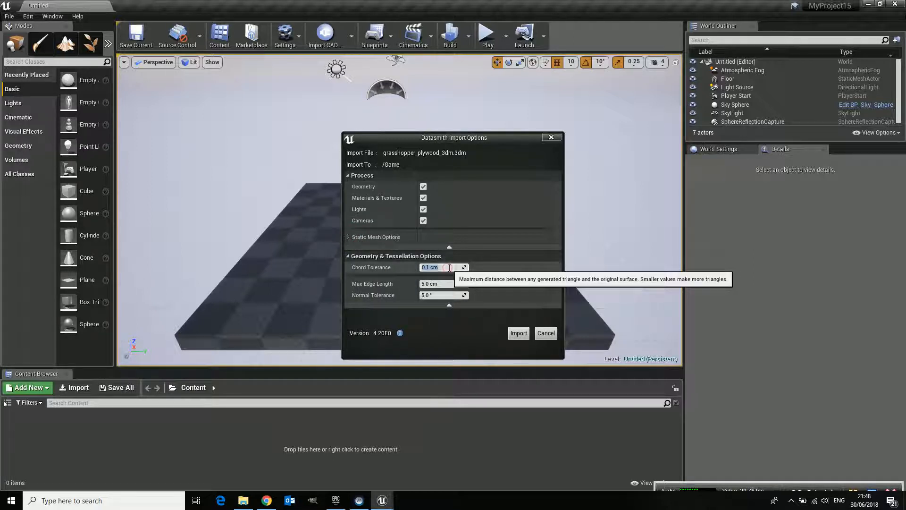
{"action": "key", "text": "Tab"}
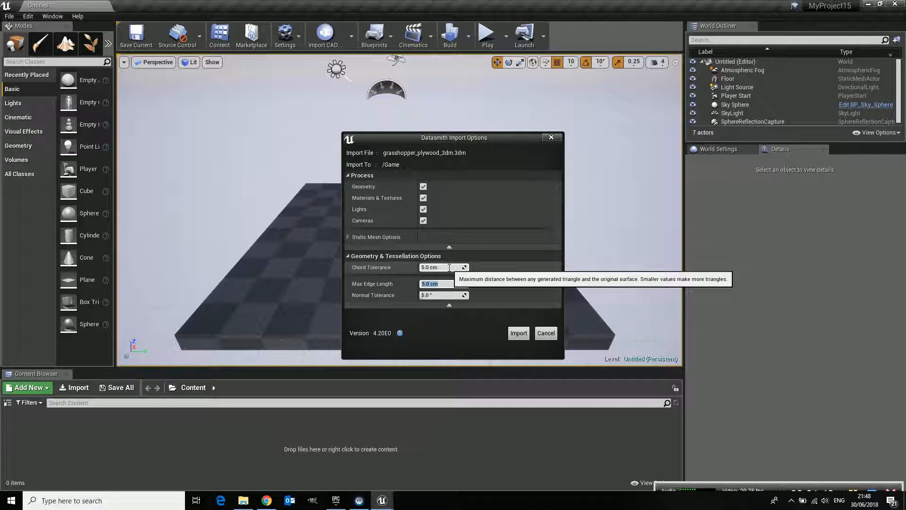
{"action": "key", "text": "Tab"}
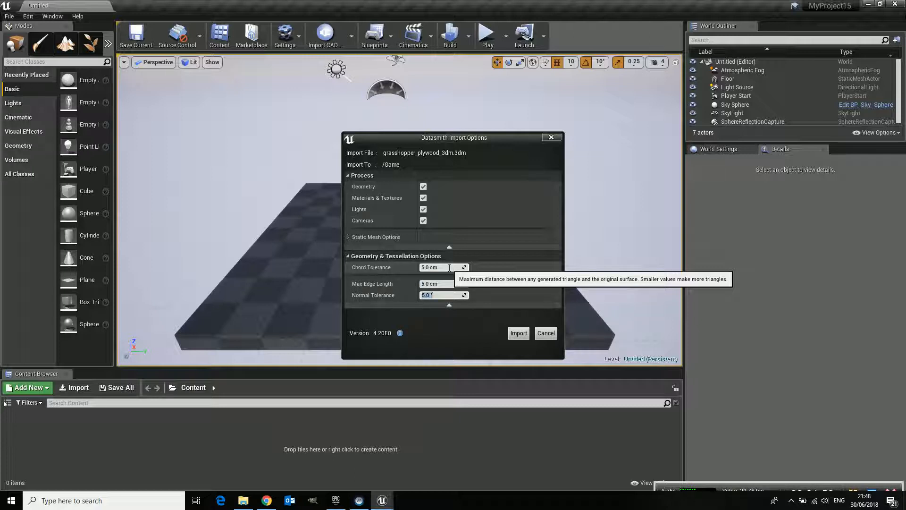
{"action": "type", "text": "50"}
{"action": "key", "text": "Tab"}
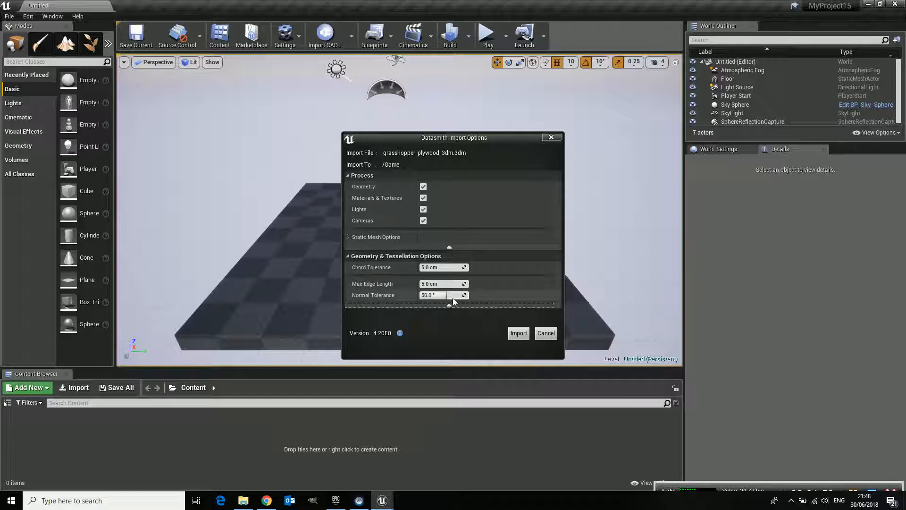
{"action": "left_click", "coordinate": [518, 333]}
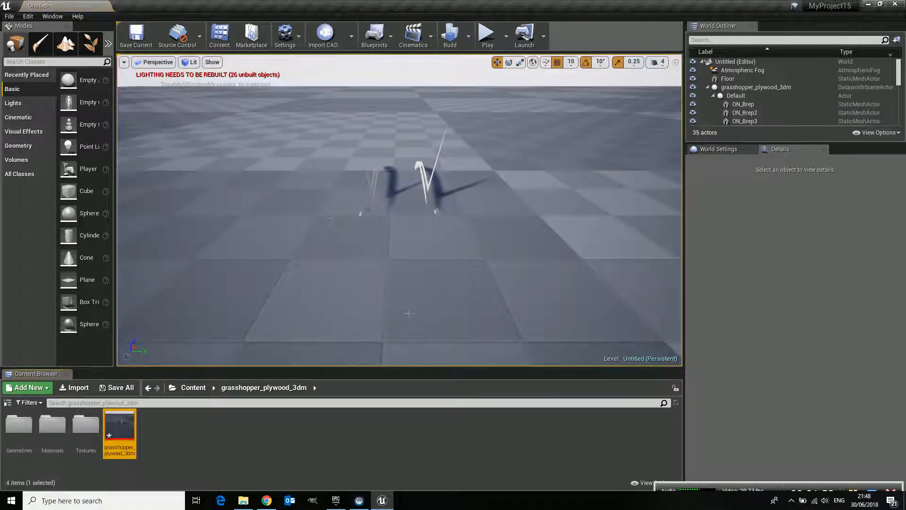
Step: Delete the checkered floor from the level
{"action": "left_click", "coordinate": [556, 247]}
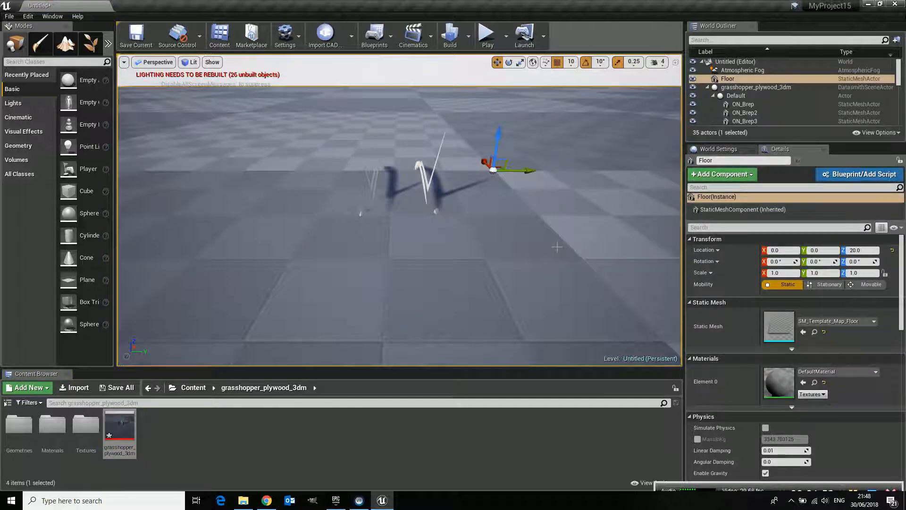
{"action": "key", "text": "Delete"}
Step: Inspect the imported grasshopper's geometry and compare it with the reference picture on the Plywood Grasshopper web page in Chrome
{"action": "left_click", "coordinate": [393, 261]}
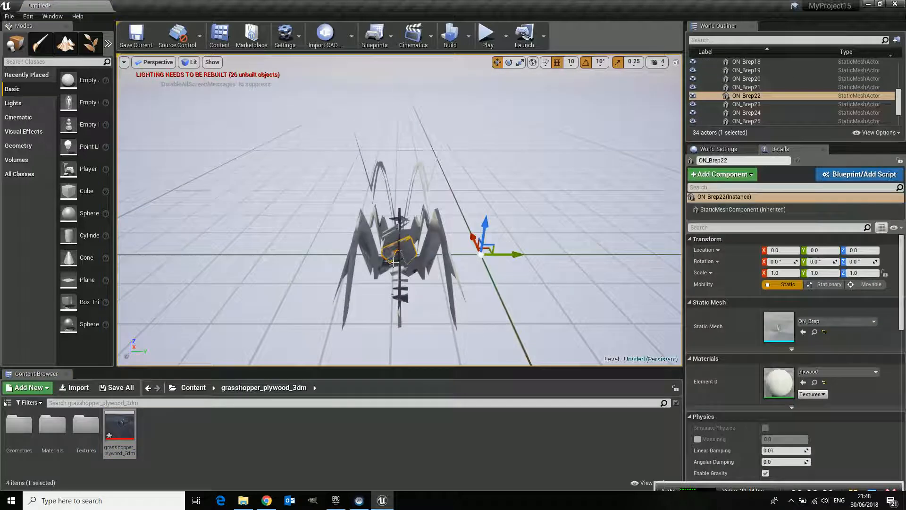
{"action": "left_click_drag", "start_coordinate": [392, 261], "coordinate": [639, 210], "text": "alt"}
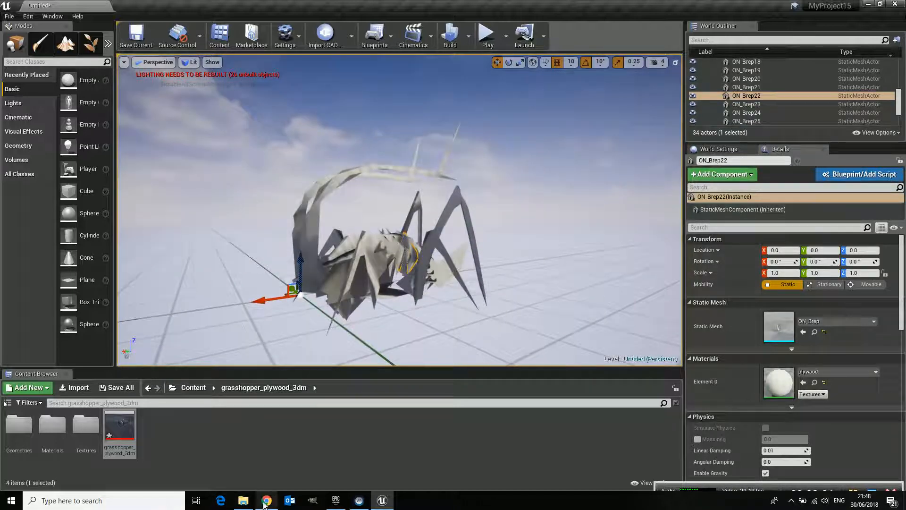
{"action": "left_click", "coordinate": [266, 500]}
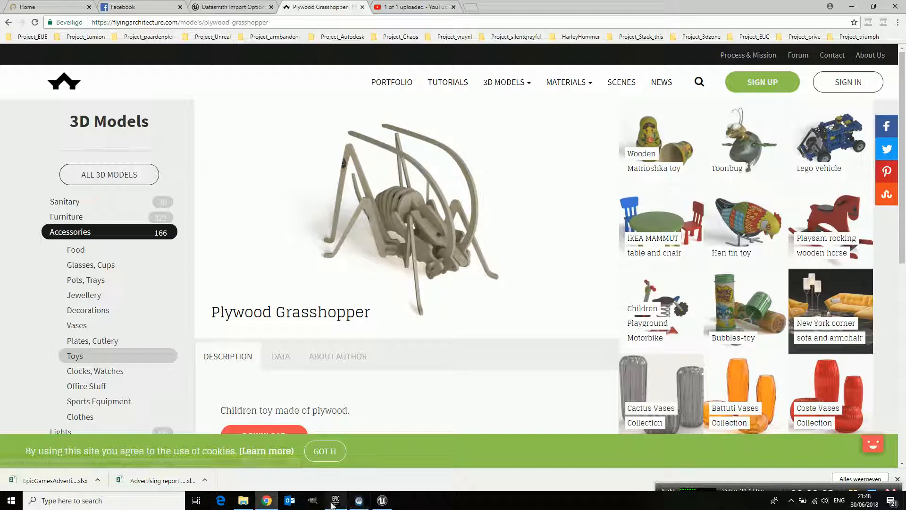
{"action": "left_click", "coordinate": [381, 501]}
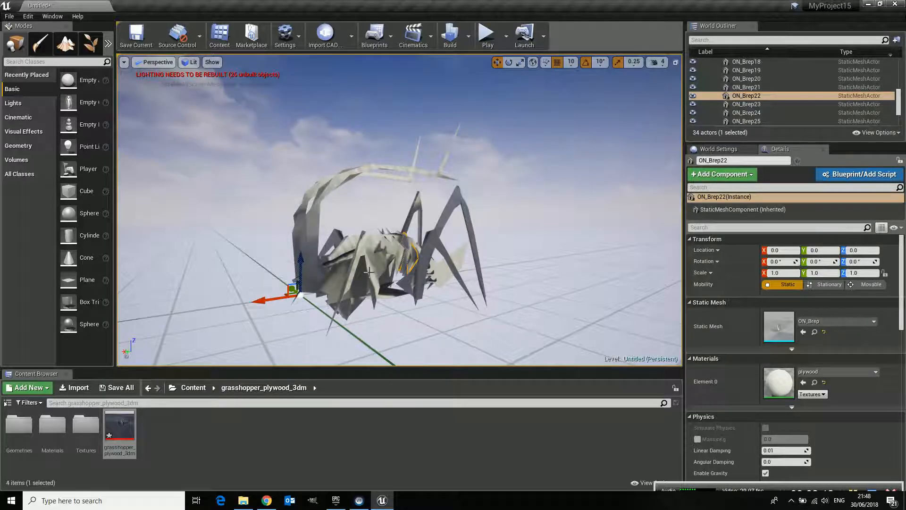
Step: Reimport the grasshopper_plywood_3dm scene asset with chord tolerance 0.1 cm, max edge length 0 cm and normal tolerance 5°
{"action": "left_click", "coordinate": [351, 36]}
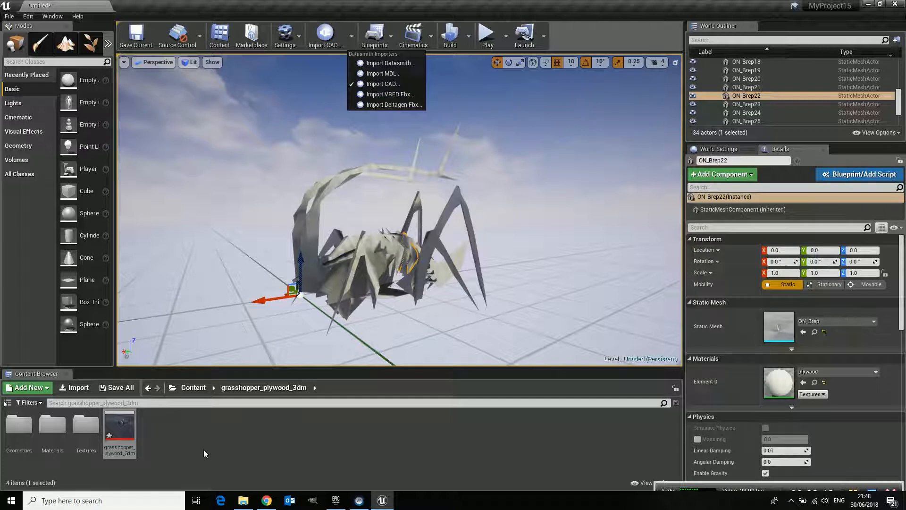
{"action": "right_click", "coordinate": [121, 434]}
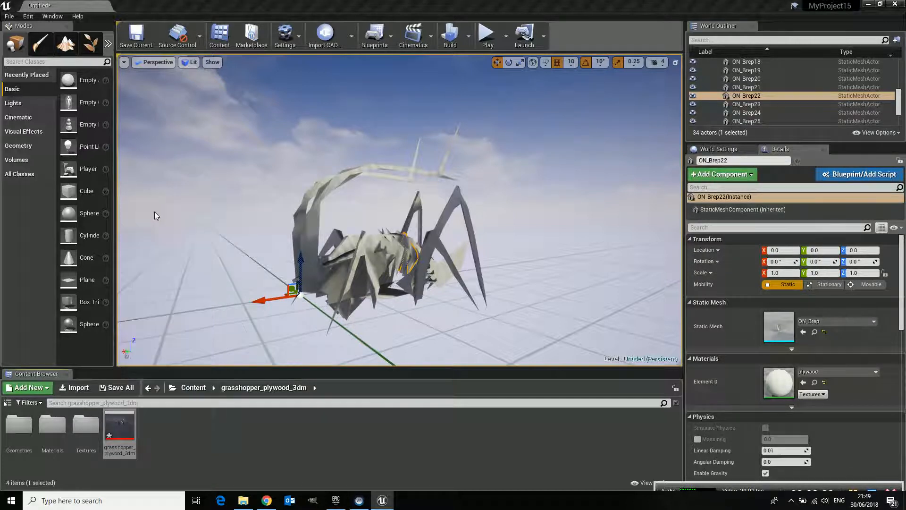
{"action": "left_click", "coordinate": [153, 212]}
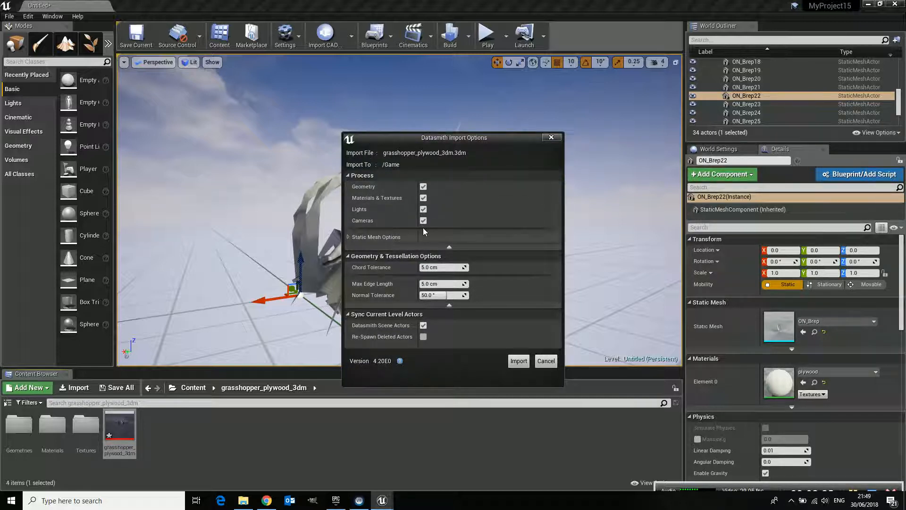
{"action": "left_click", "coordinate": [443, 267]}
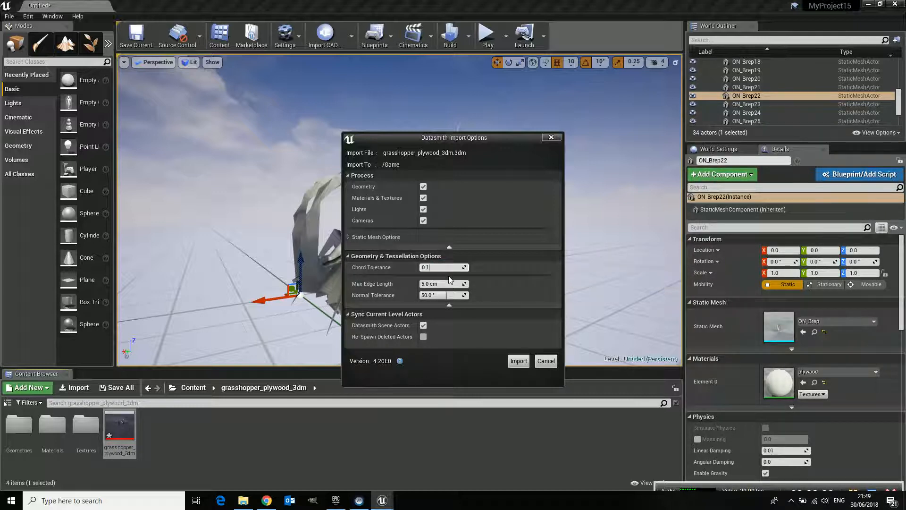
{"action": "key", "text": "Tab"}
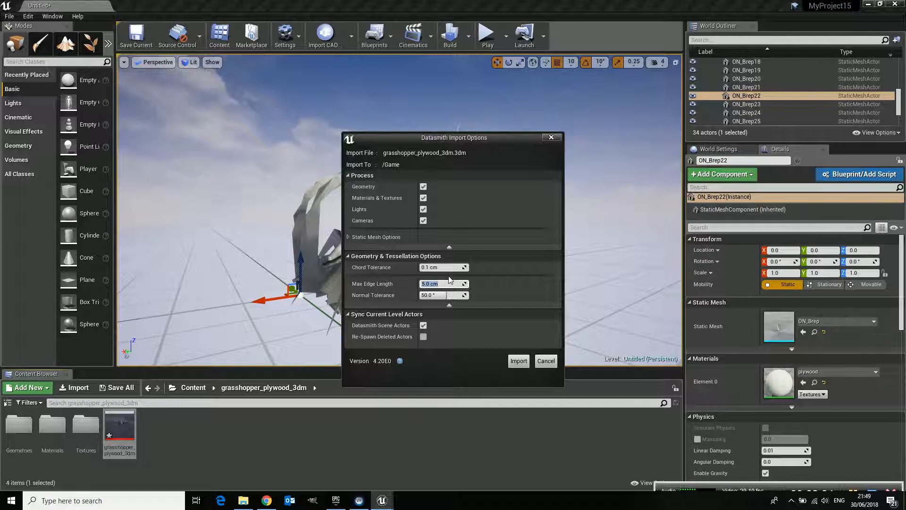
{"action": "type", "text": "0"}
{"action": "key", "text": "Tab"}
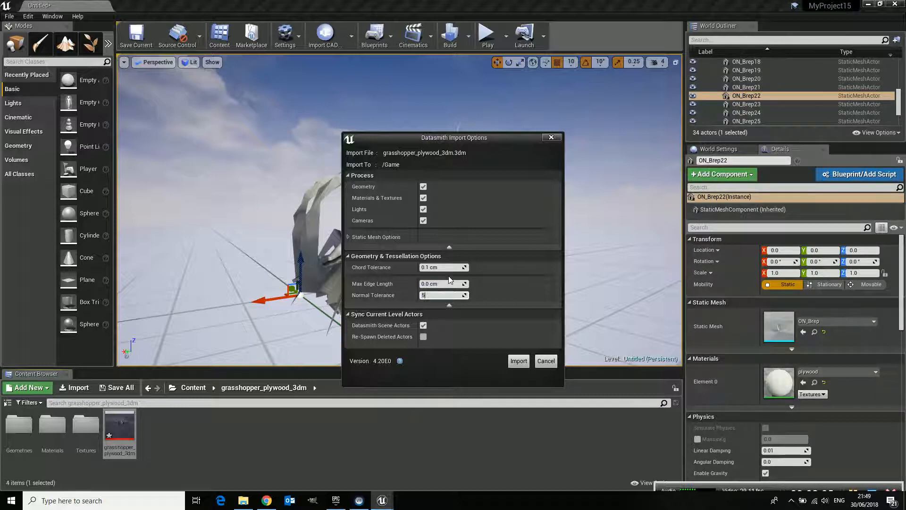
{"action": "left_click", "coordinate": [519, 362]}
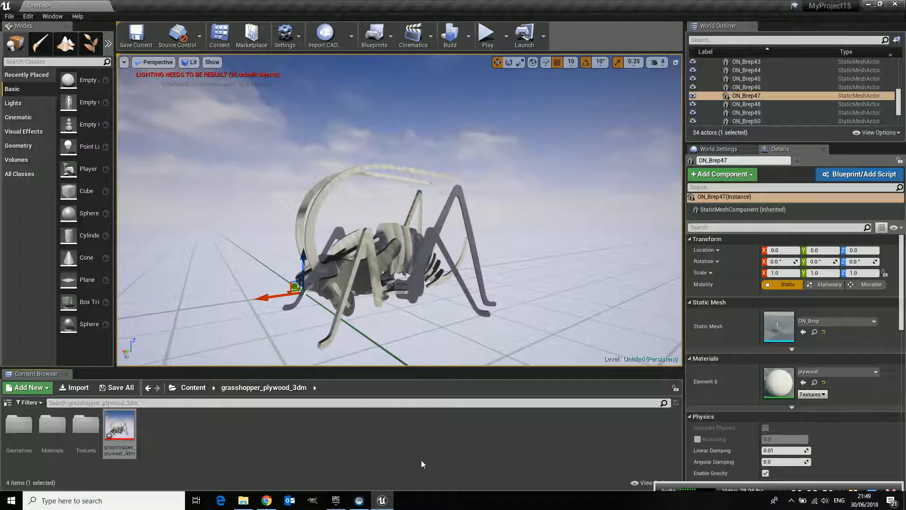
Step: Inspect the reimported grasshopper from the front and above, and review the Datasmith importer options and the scene asset's reimport command
{"action": "right_click_drag", "start_coordinate": [365, 265], "coordinate": [368, 285]}
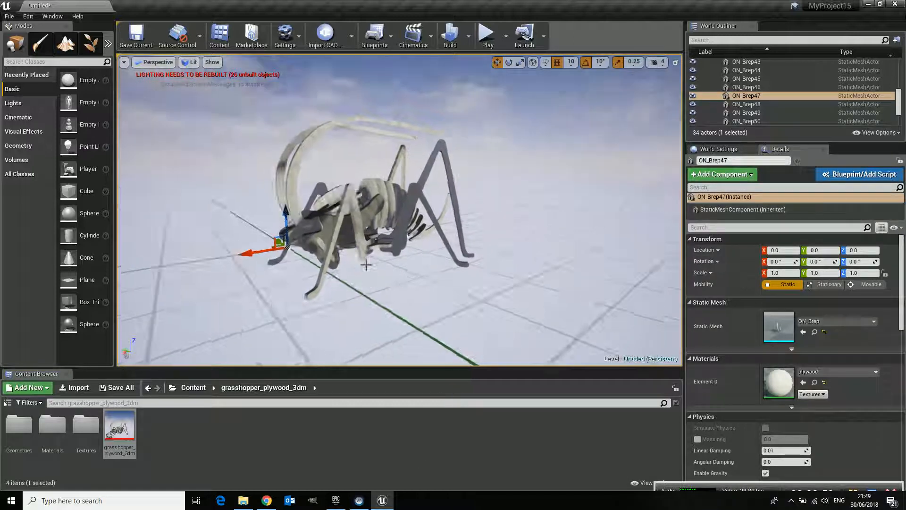
{"action": "left_click_drag", "start_coordinate": [364, 248], "coordinate": [336, 267], "text": "alt"}
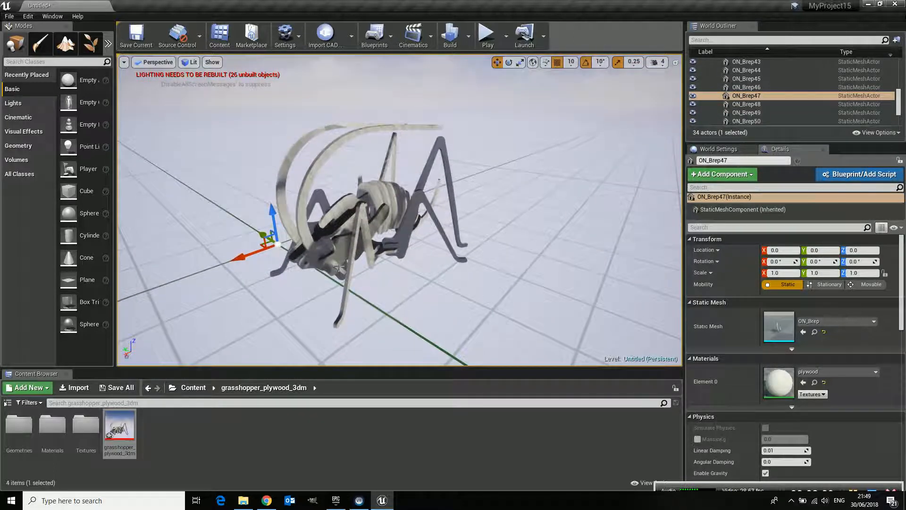
{"action": "left_click", "coordinate": [352, 38]}
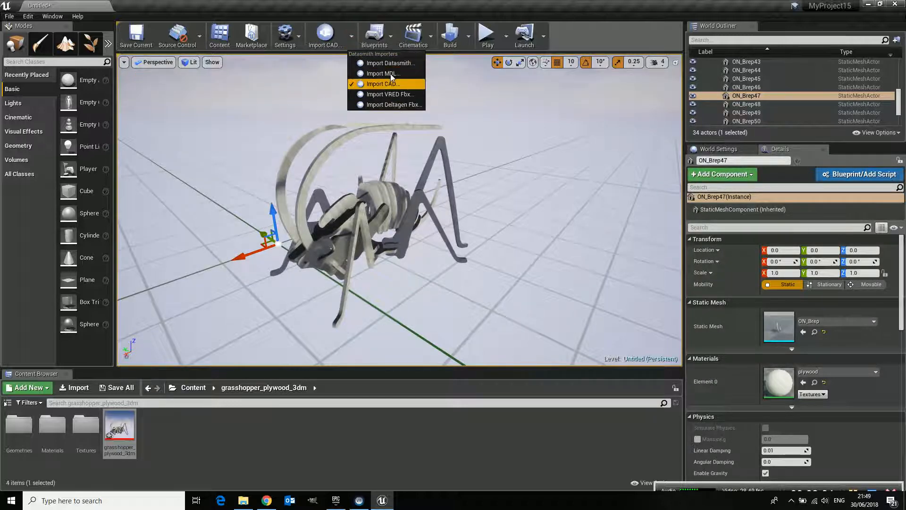
{"action": "right_click", "coordinate": [131, 443]}
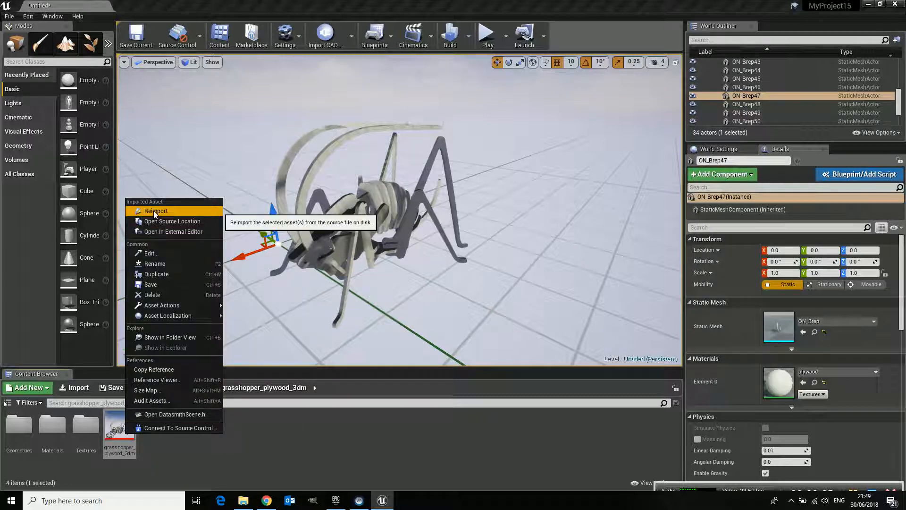
{"action": "left_click", "coordinate": [265, 469]}
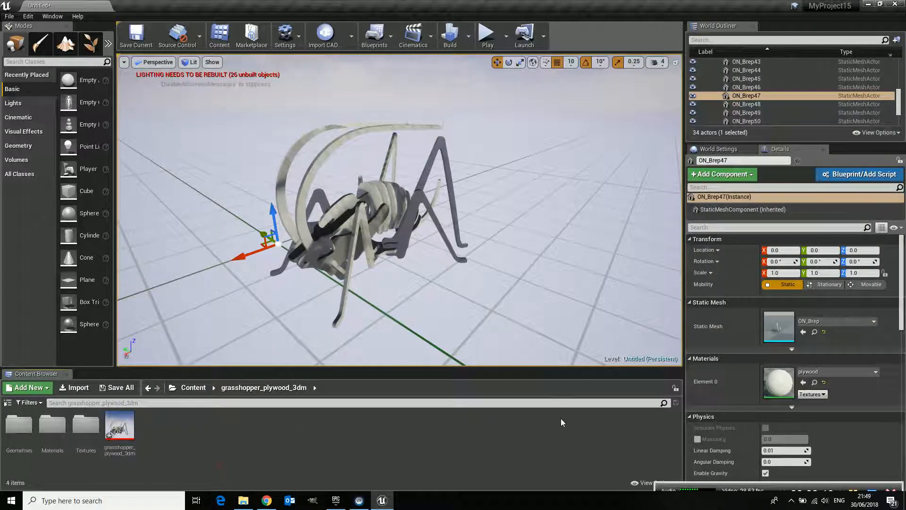
Step: Examine the hierarchy of the grasshopper_plywood_3dm scene actor, selecting individual parts under Default from ON_Brep through ON_Brep31 to identify each piece
{"action": "left_click_drag", "start_coordinate": [898, 103], "coordinate": [899, 71]}
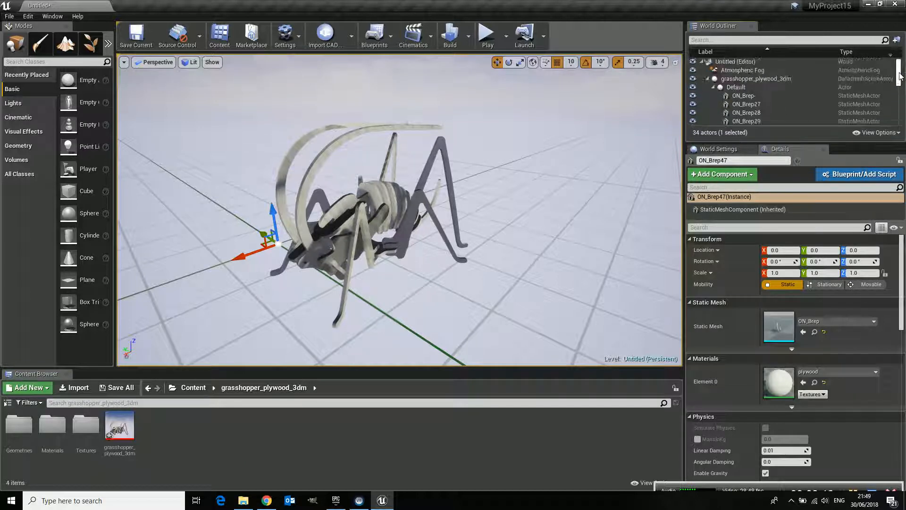
{"action": "left_click", "coordinate": [735, 79]}
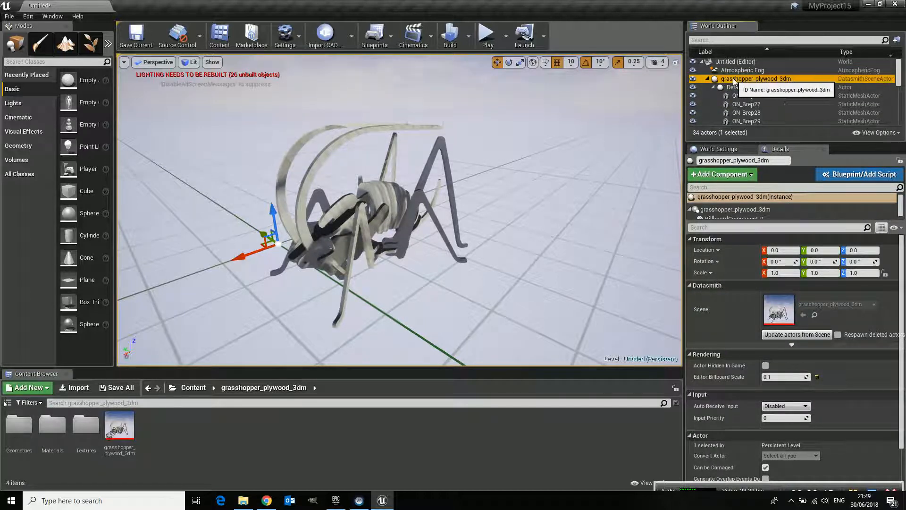
{"action": "left_click", "coordinate": [713, 87]}
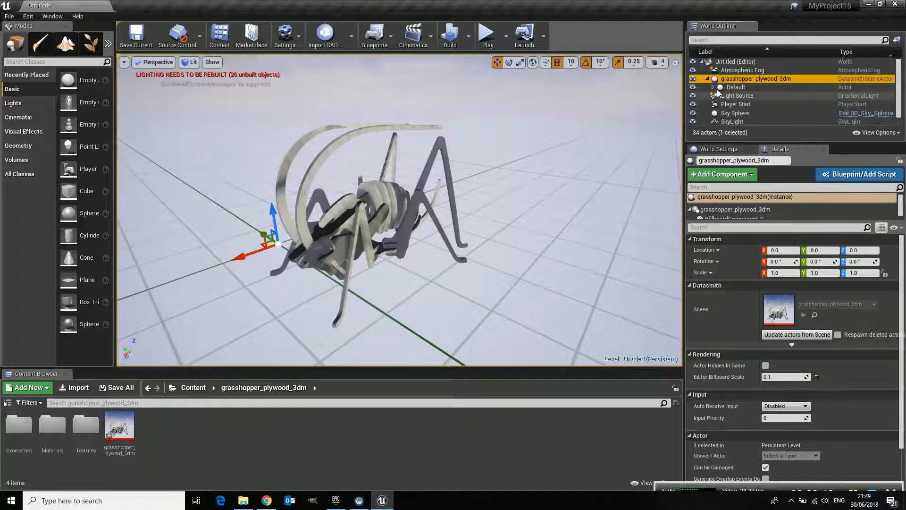
{"action": "left_click", "coordinate": [713, 87]}
{"action": "left_click", "coordinate": [743, 96]}
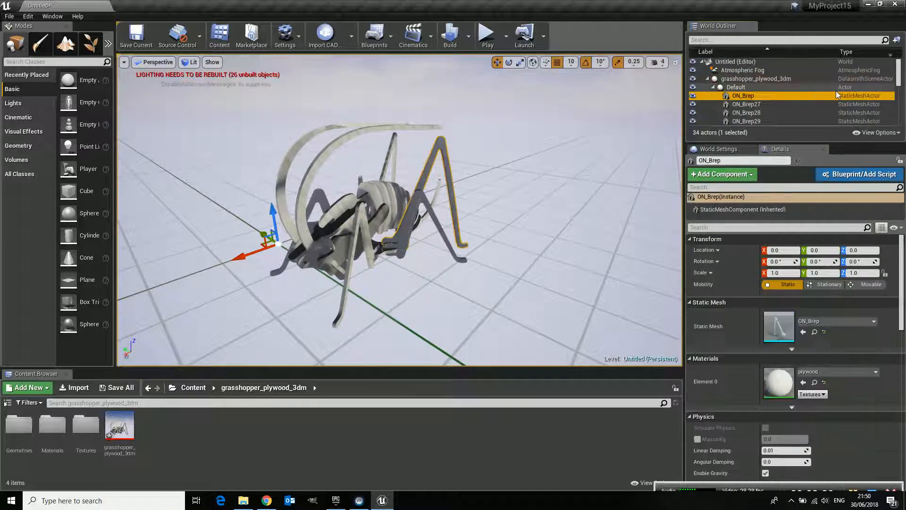
{"action": "scroll", "coordinate": [766, 115], "scroll_direction": "down", "scroll_amount": 2}
{"action": "left_click", "coordinate": [748, 98]}
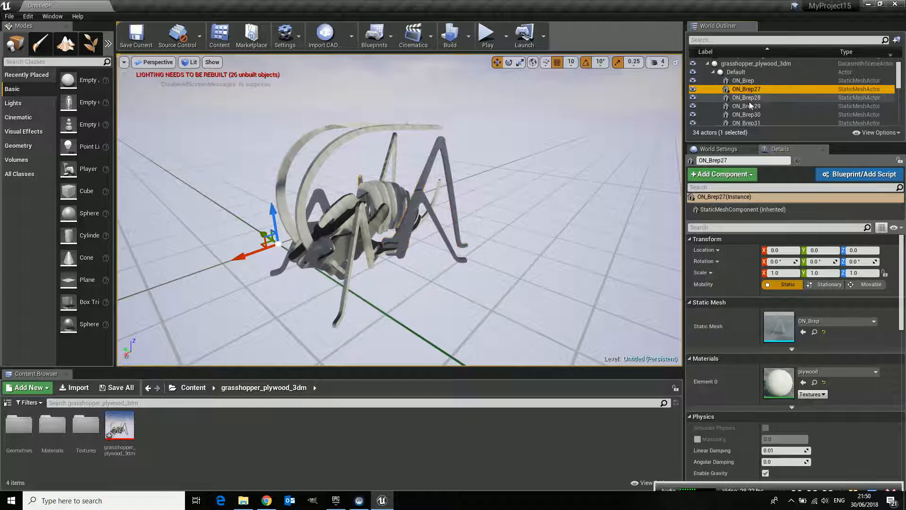
{"action": "key", "text": "Down"}
{"action": "key", "text": "Down"}
{"action": "key", "text": "Down"}
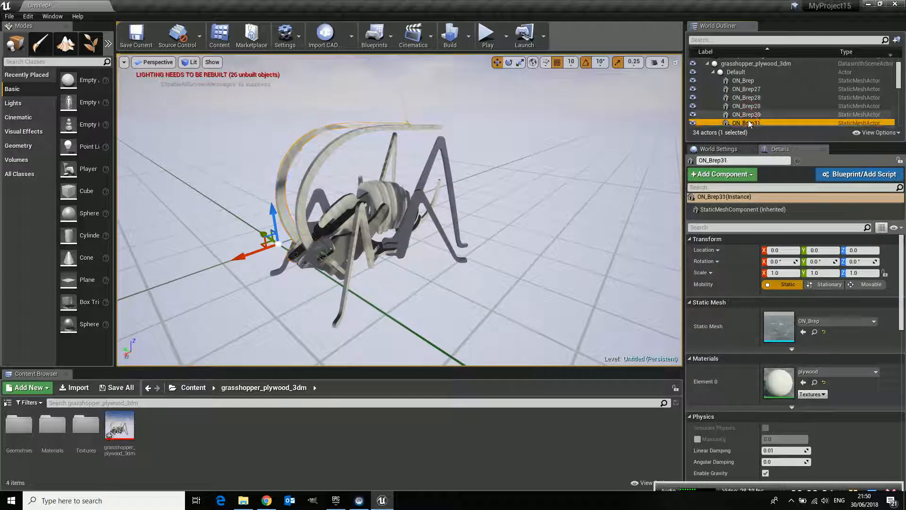